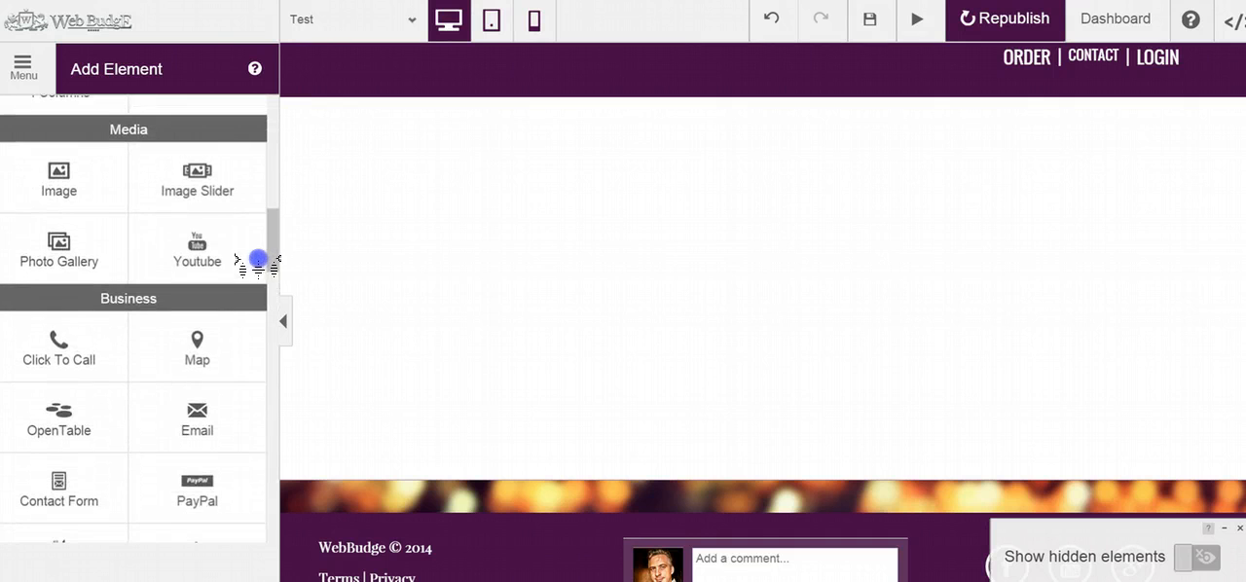
# Browse the list of page elements from the Media group down to the Advanced group
pyautogui.click(209, 247)
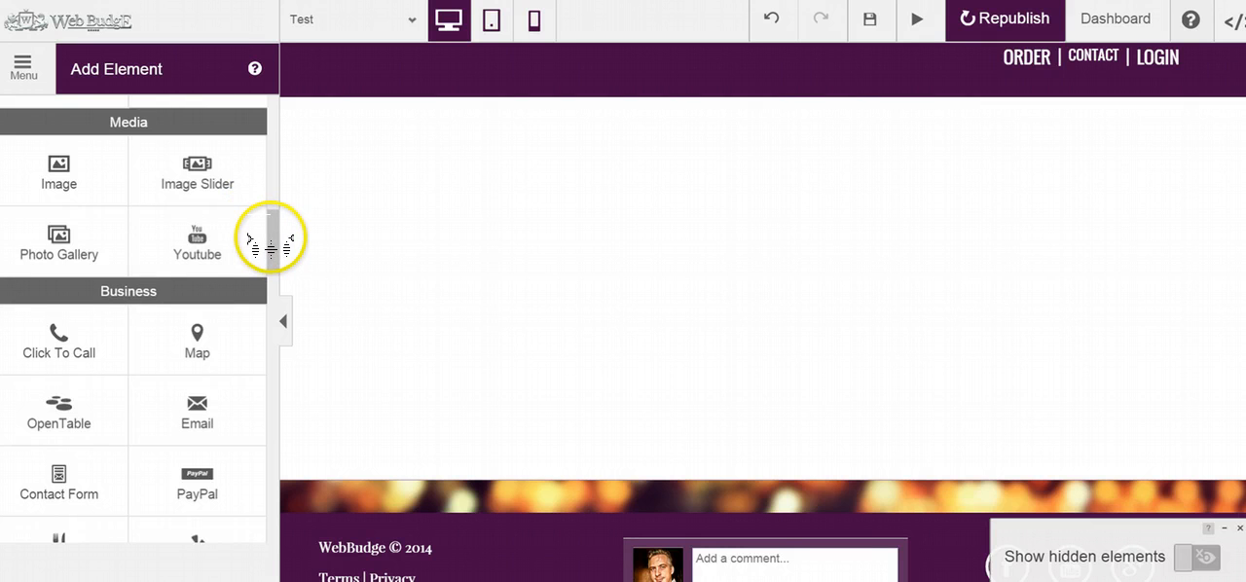
pyautogui.moveTo(269, 244); pyautogui.dragTo(261, 392)
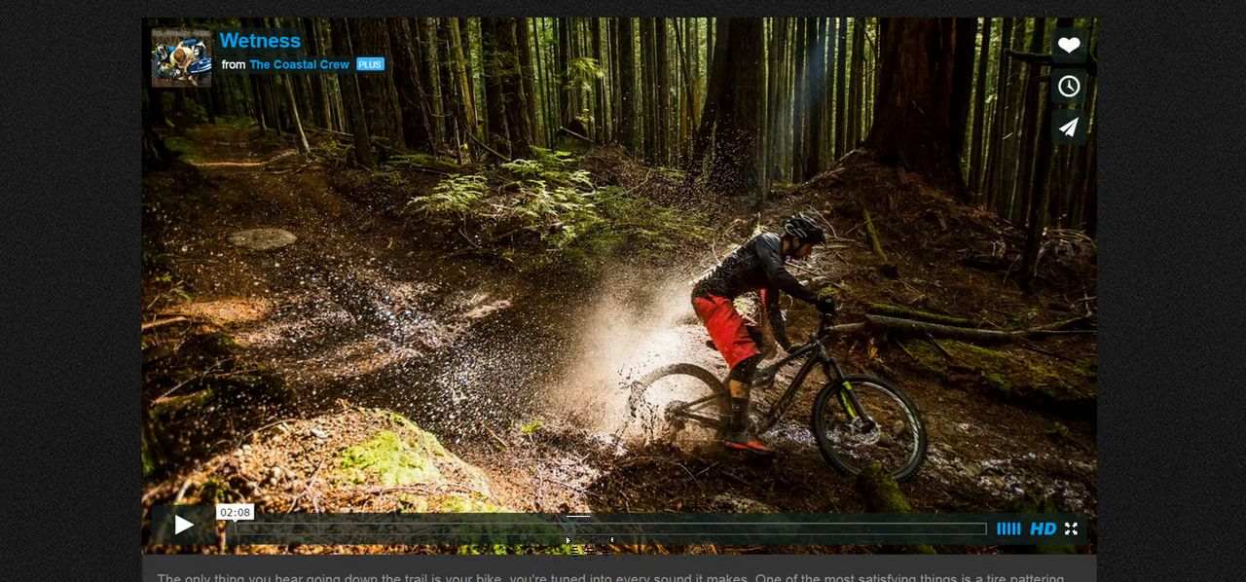
# On the Vimeo page of the Wetness video, open the sharing dialog and copy the embed code
pyautogui.click(1081, 127)
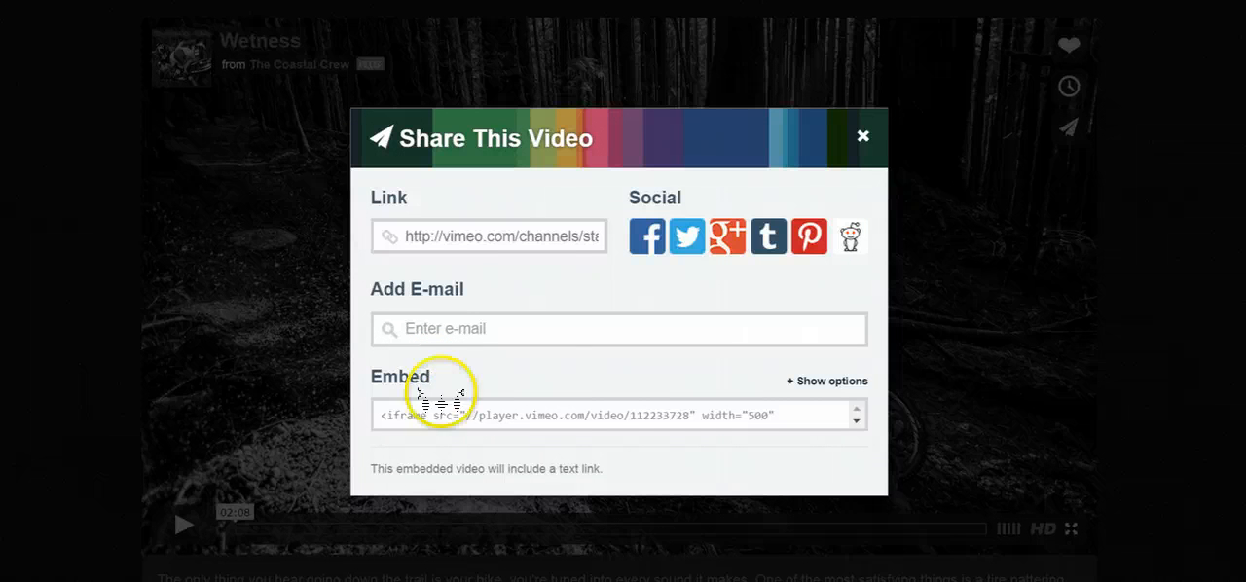
pyautogui.click(478, 412)
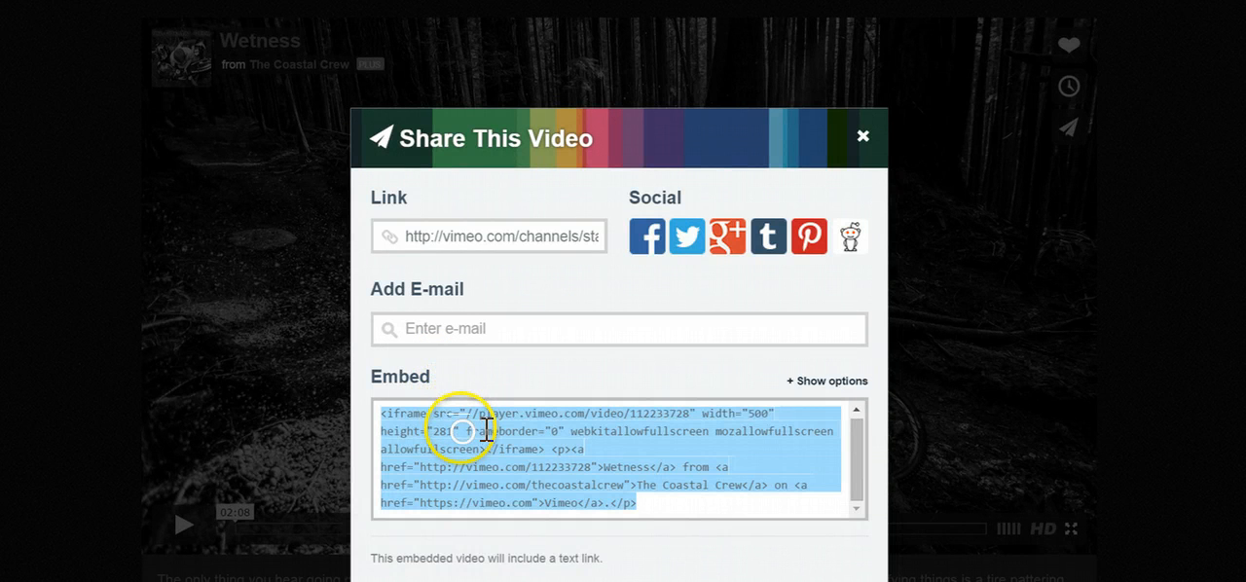
pyautogui.rightClick(461, 431)
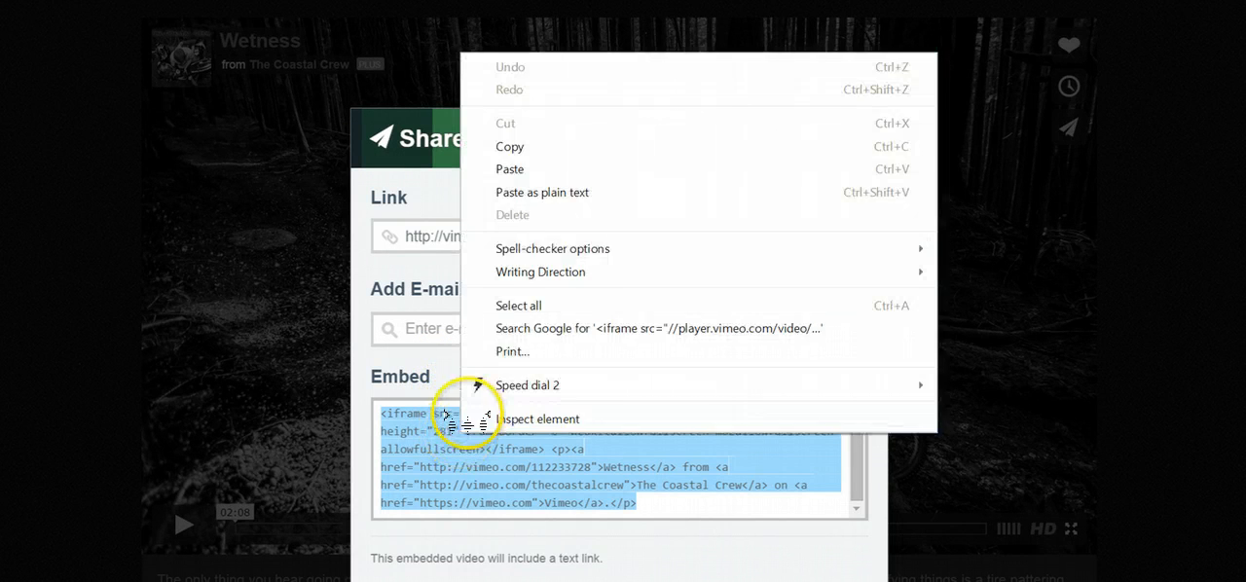
pyautogui.click(516, 146)
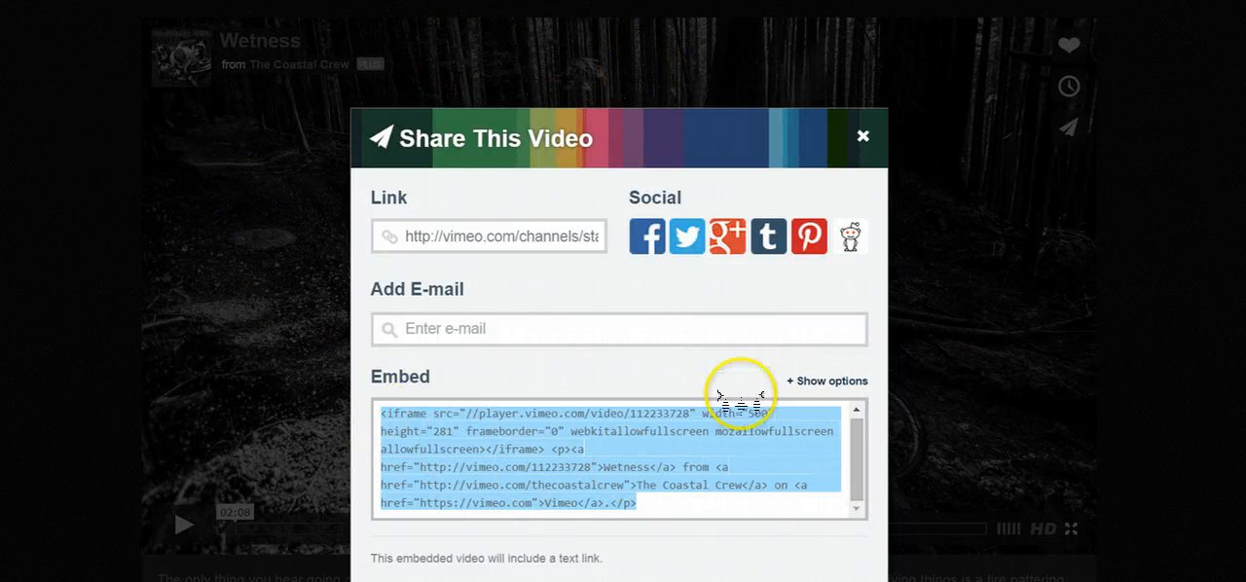
# Show the embed options and enable autoplay and looping for the video
pyautogui.click(830, 382)
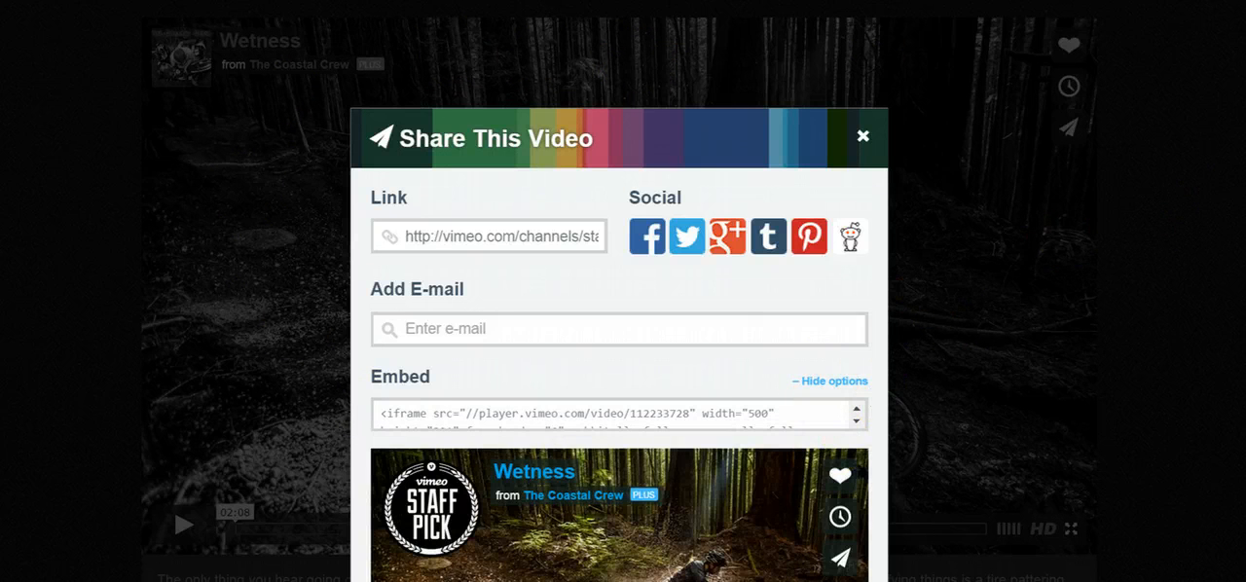
pyautogui.scroll(-5, 623, 292)
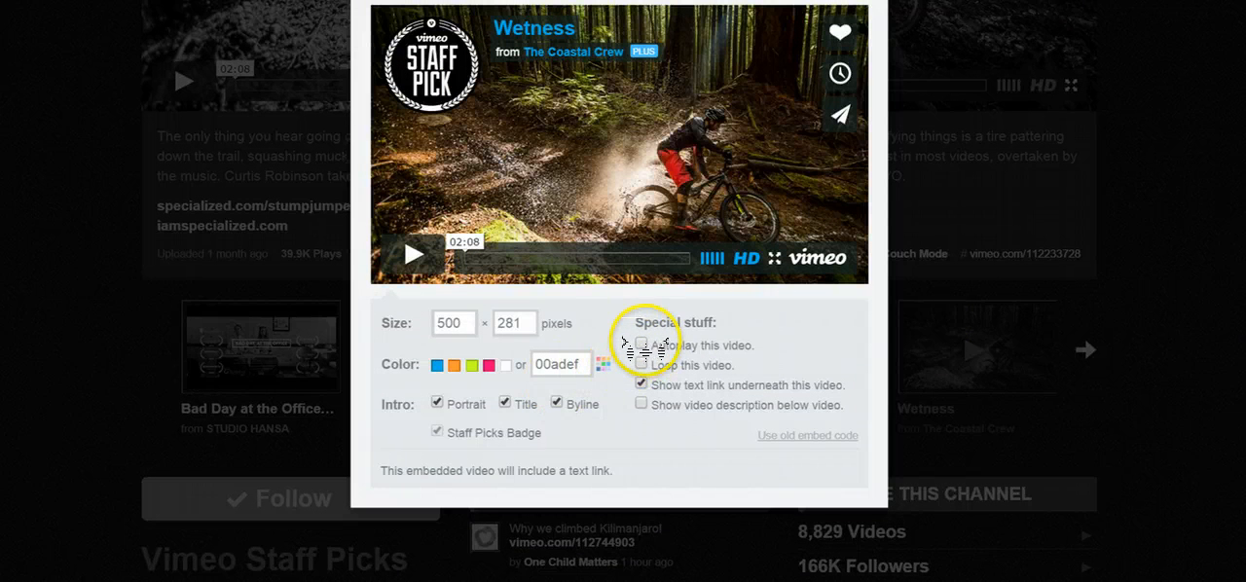
pyautogui.click(641, 344)
pyautogui.click(641, 364)
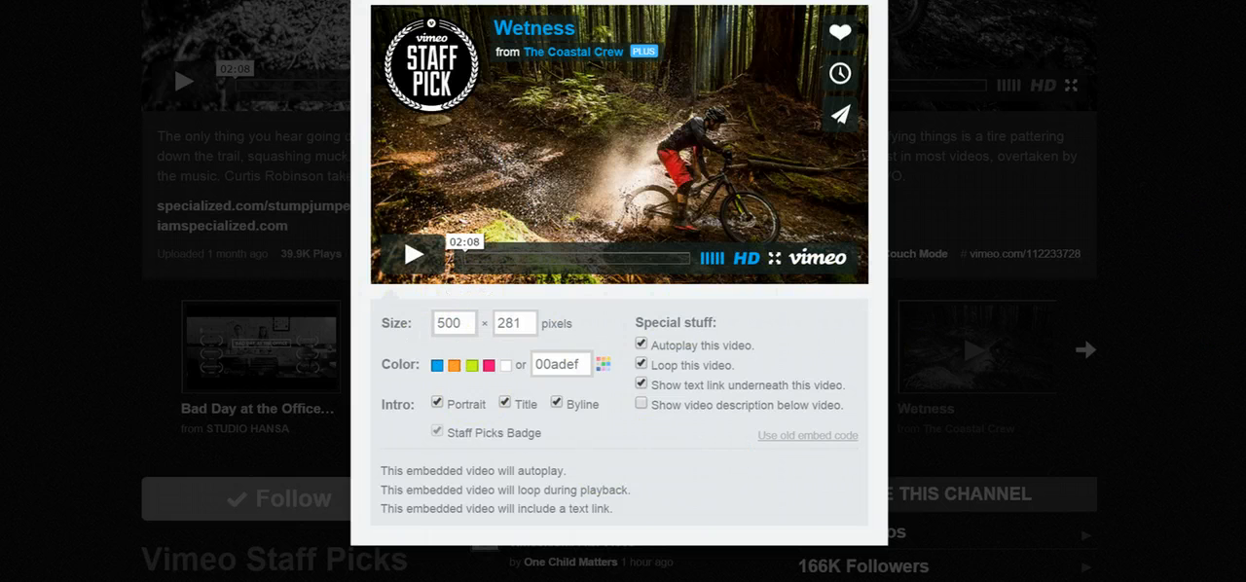
# Copy the updated embed code with autoplay and loop, and switch back to the WebBudge editor
pyautogui.scroll(5, 1233, 223)
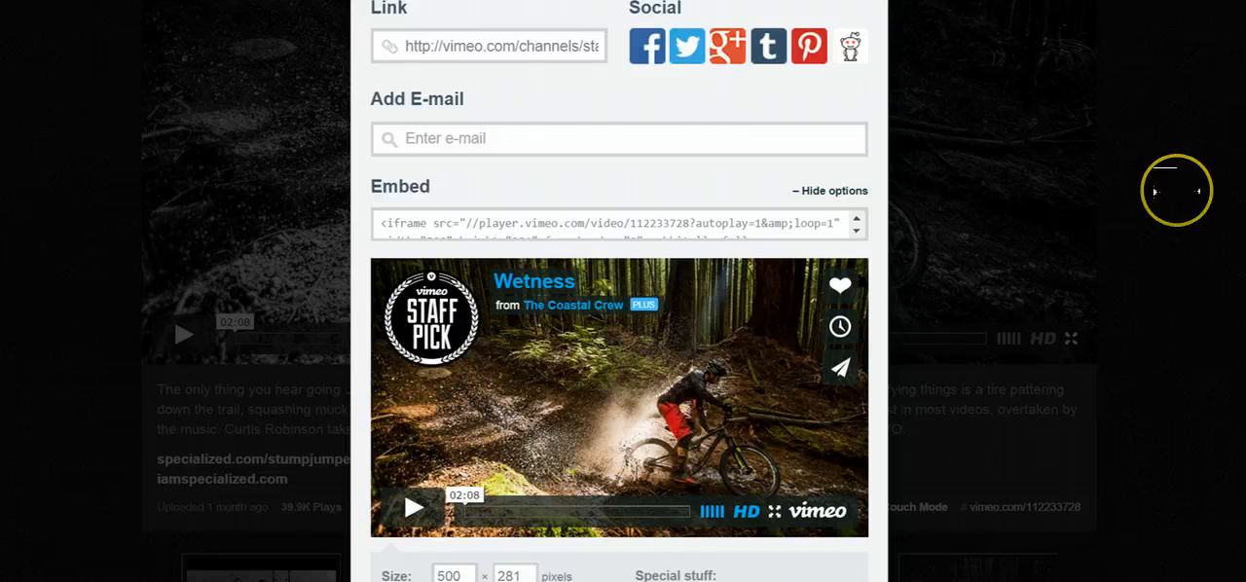
pyautogui.click(557, 222)
pyautogui.rightClick(563, 290)
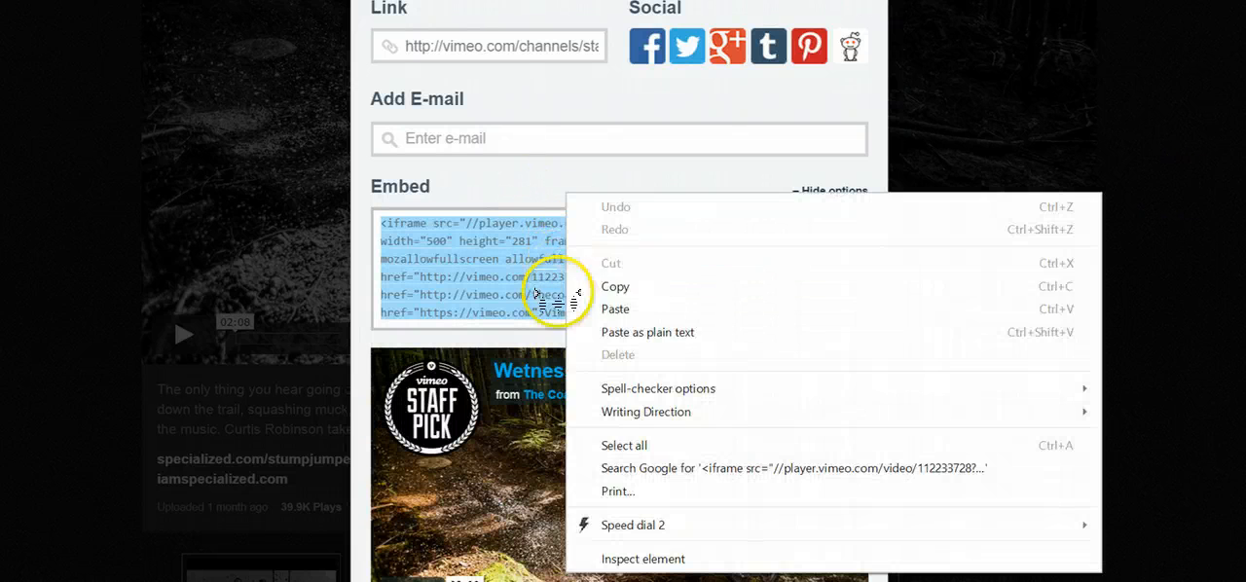
pyautogui.click(598, 286)
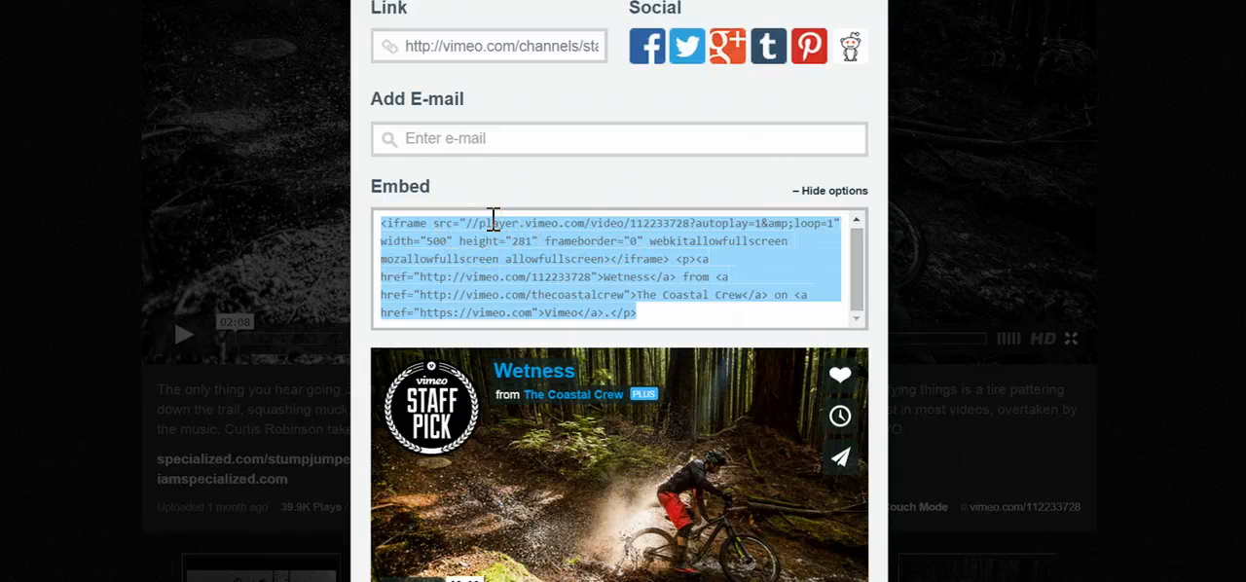
pyautogui.scroll(3, 494, 219)
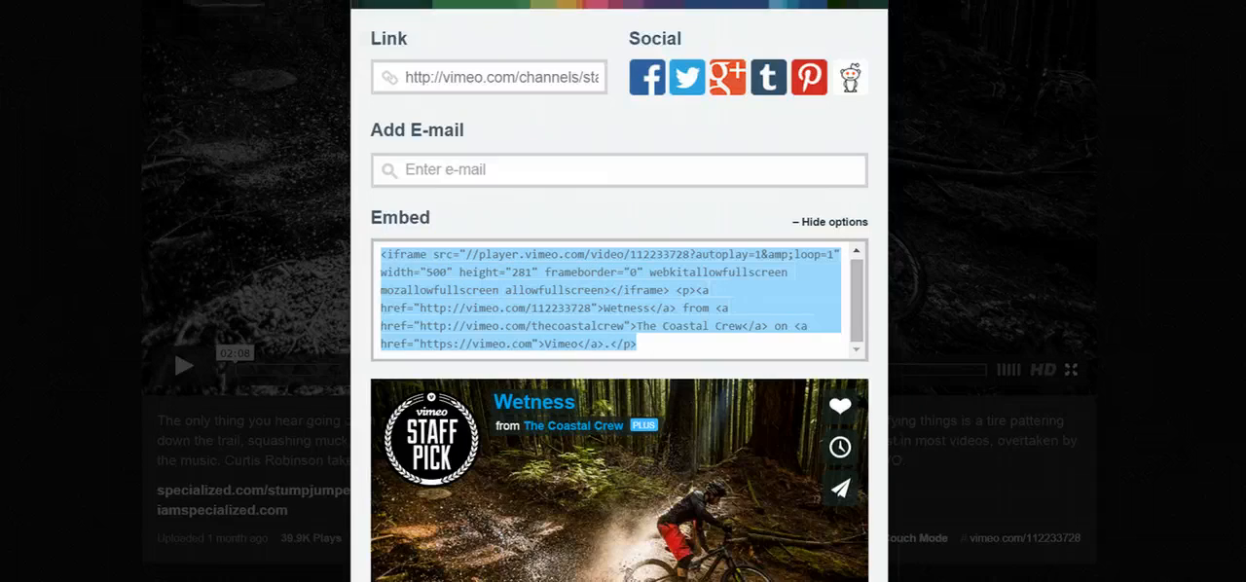
pyautogui.click(863, 223)
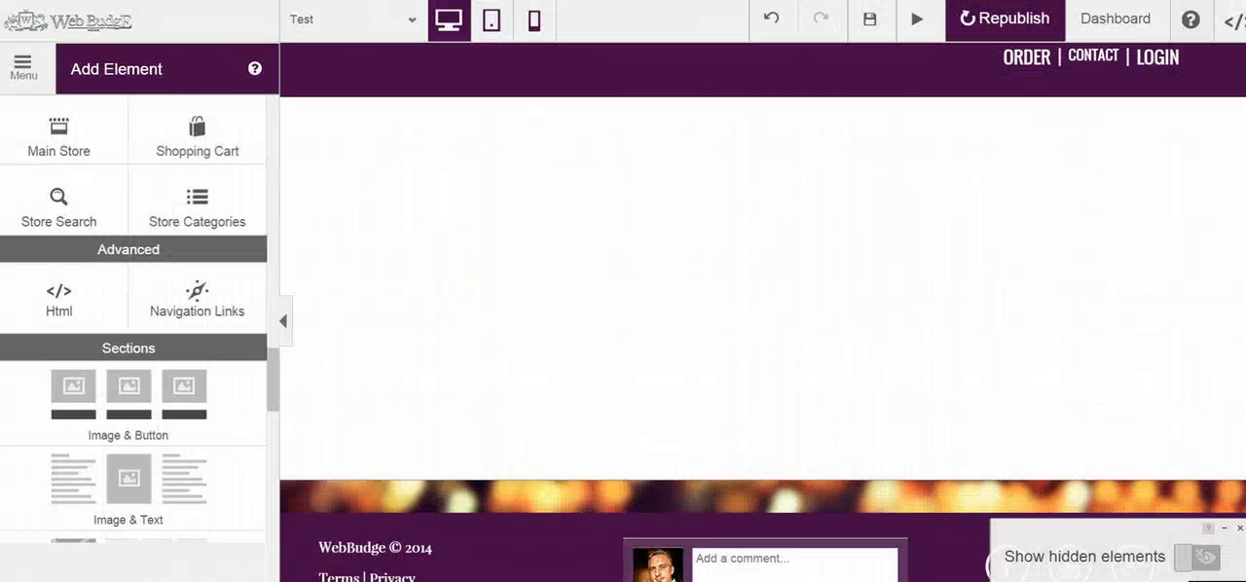
# Add an Html element to the blank page area and replace its placeholder text with the copied Vimeo embed code, applying the update
pyautogui.moveTo(62, 289); pyautogui.dragTo(598, 201)
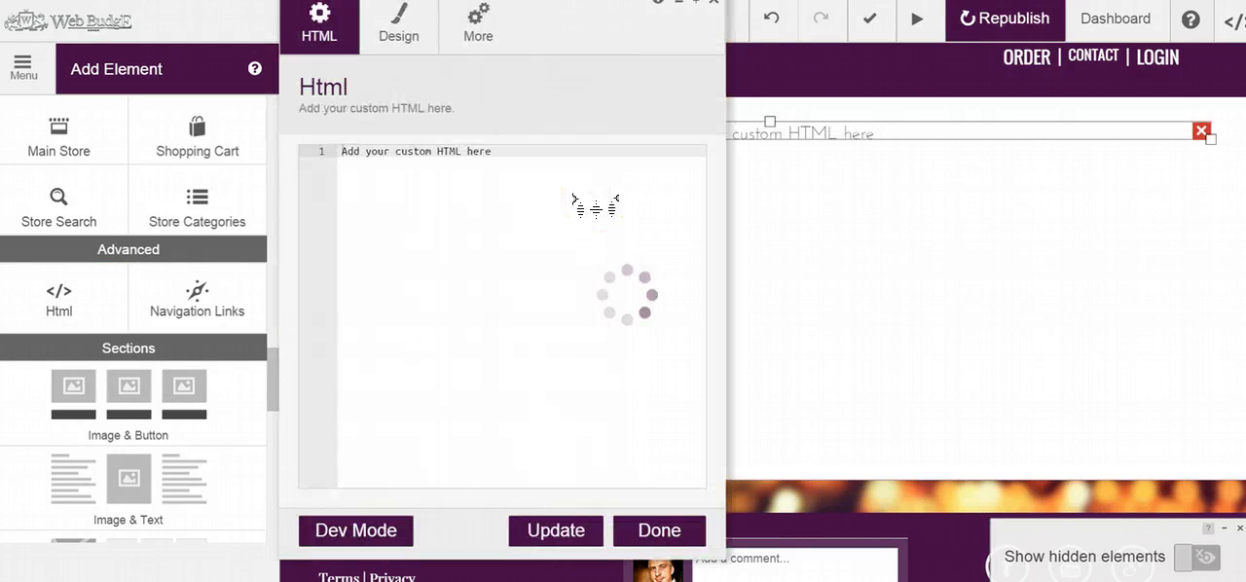
pyautogui.click(545, 163)
pyautogui.press('BackSpace')
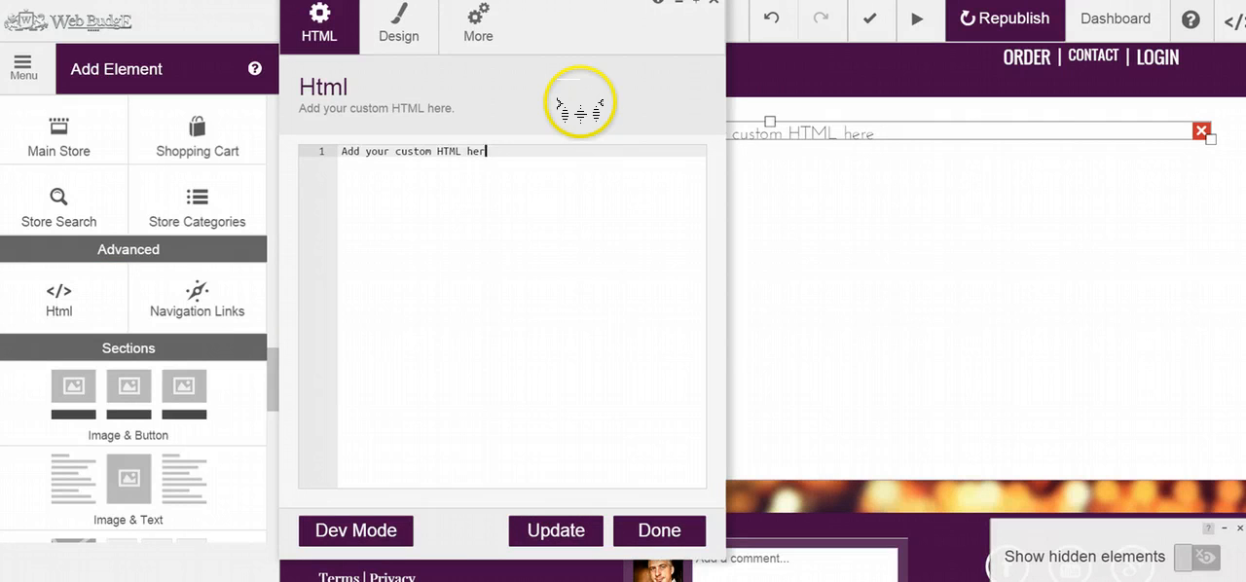
pyautogui.press('BackSpace')
pyautogui.press('BackSpace')
pyautogui.press('BackSpace')
pyautogui.press('BackSpace')
pyautogui.press('BackSpace')
pyautogui.press('BackSpace')
pyautogui.press('BackSpace')
pyautogui.press('BackSpace')
pyautogui.press('BackSpace')
pyautogui.press('BackSpace')
pyautogui.press('BackSpace')
pyautogui.press('BackSpace')
pyautogui.press('BackSpace')
pyautogui.press('BackSpace')
pyautogui.press('BackSpace')
pyautogui.press('BackSpace')
pyautogui.press('BackSpace')
pyautogui.press('BackSpace')
pyautogui.press('BackSpace')
pyautogui.press('BackSpace')
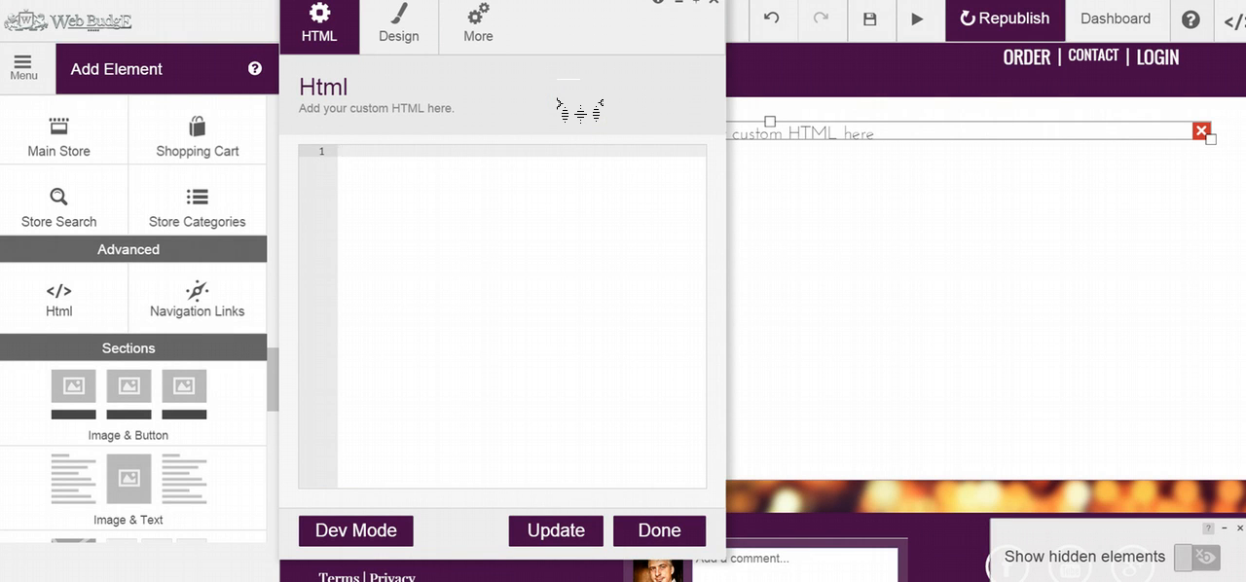
pyautogui.hotkey('ctrl', 'v')
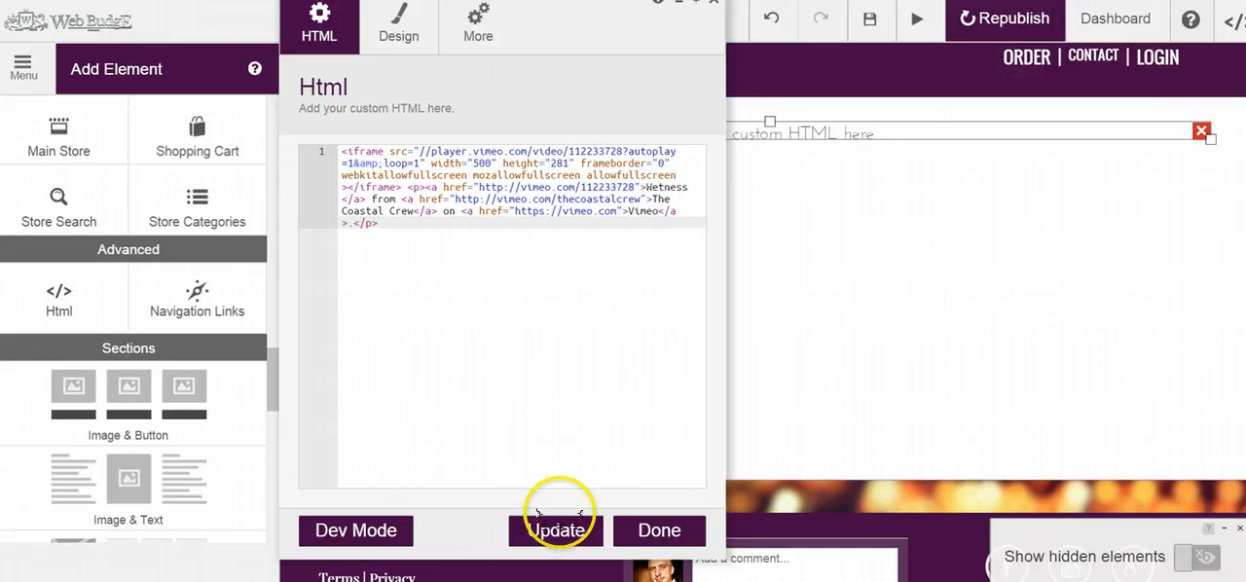
pyautogui.click(551, 526)
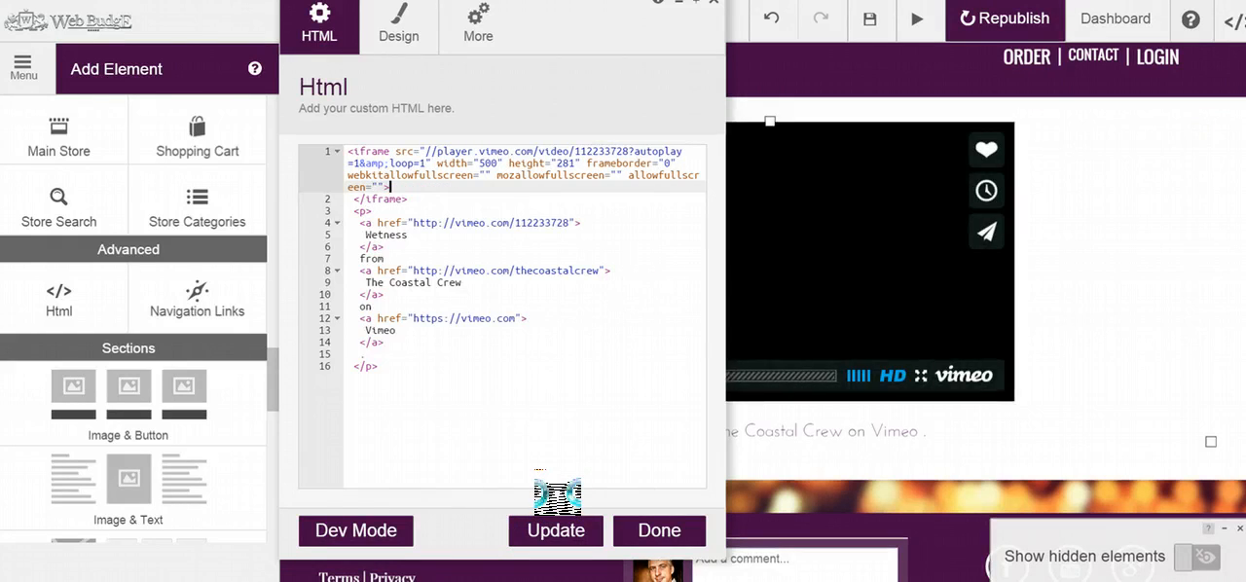
# Move the Html editor window away from the embedded video and pause its playback
pyautogui.moveTo(594, 29); pyautogui.dragTo(394, 30)
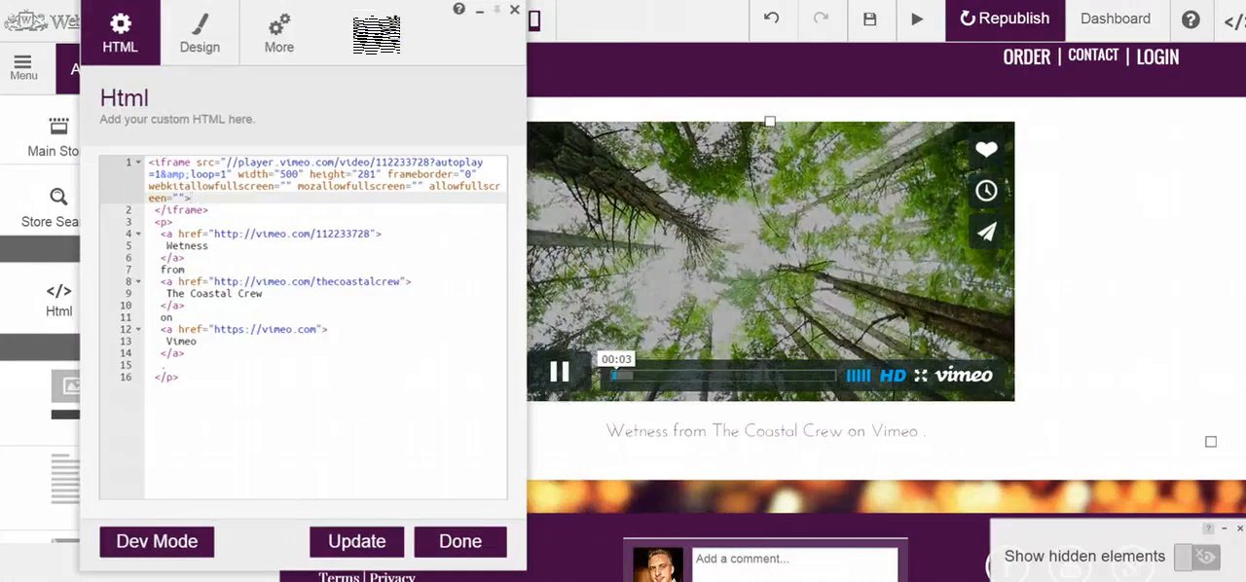
pyautogui.click(562, 371)
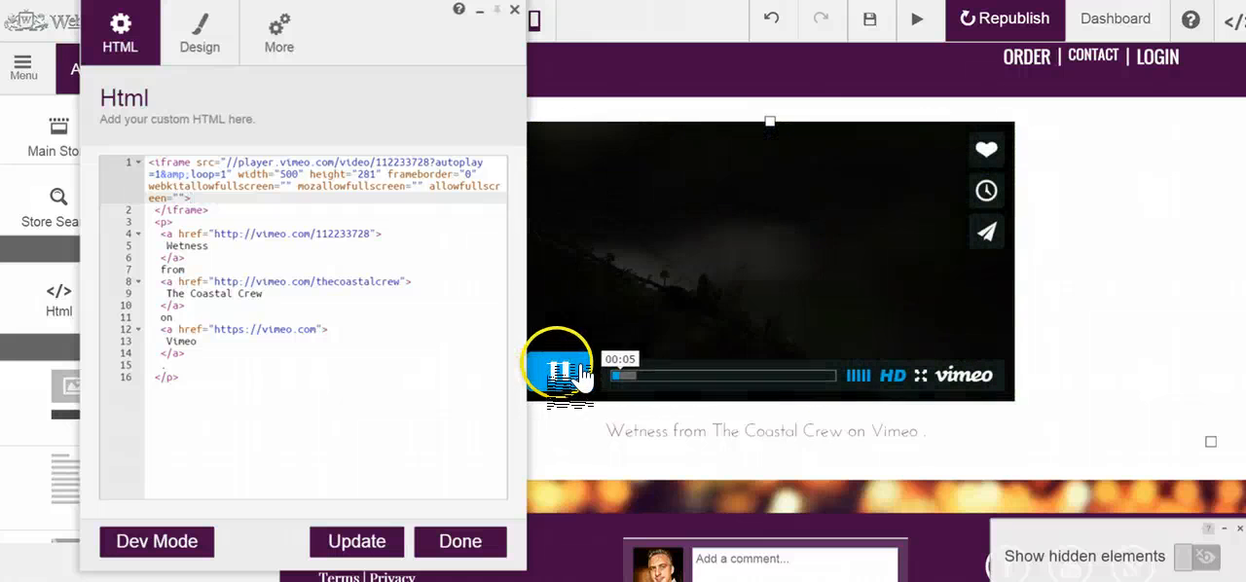
pyautogui.click(564, 368)
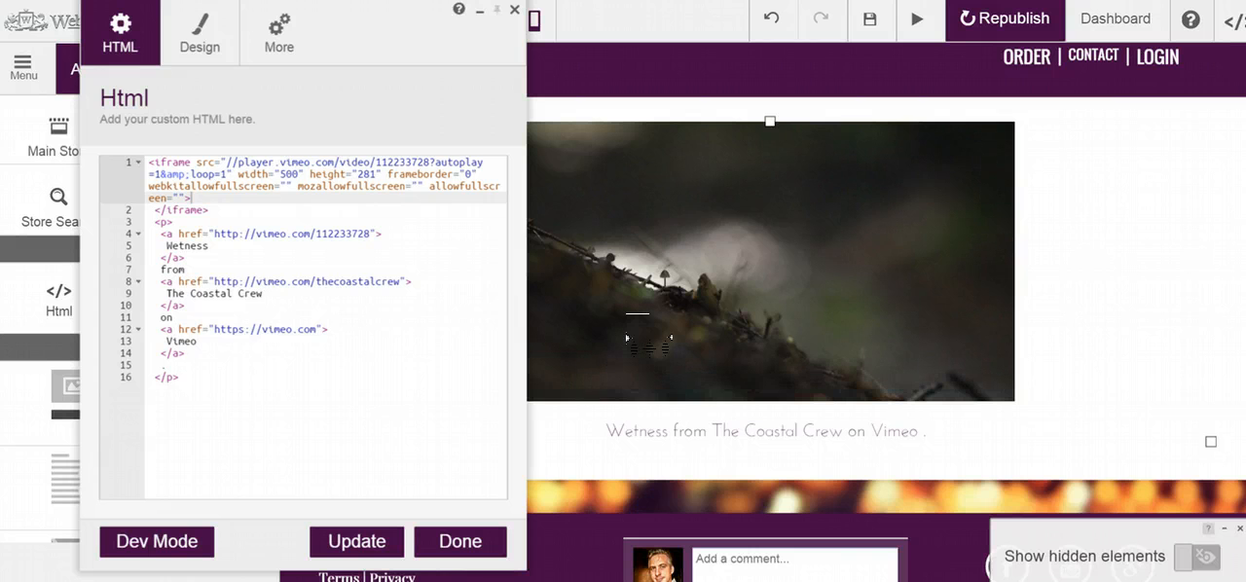
pyautogui.click(889, 424)
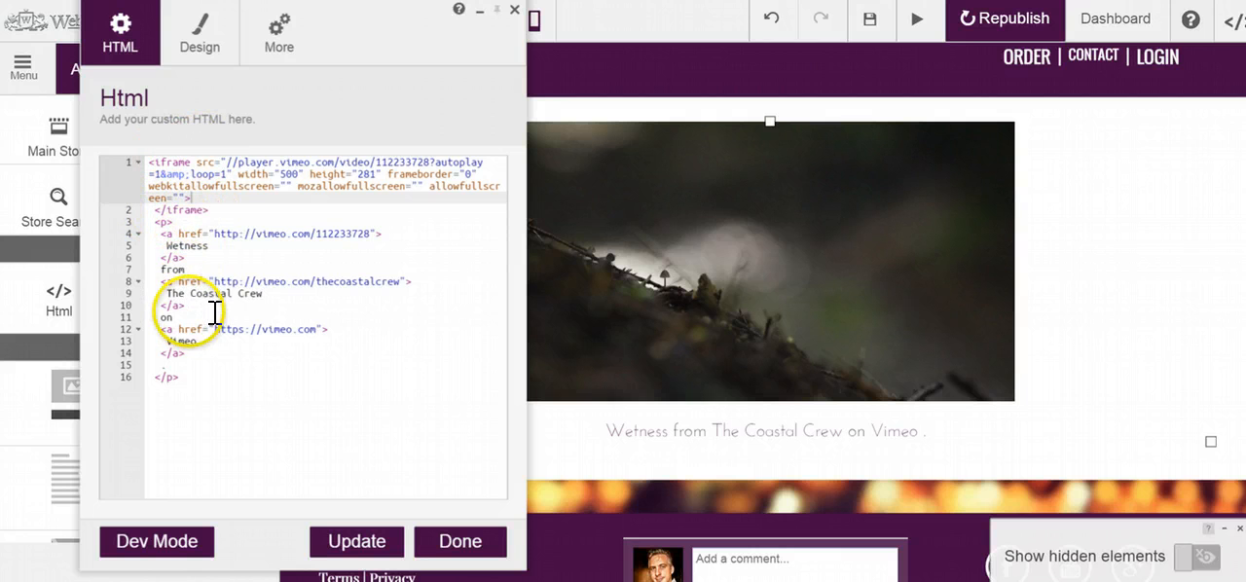
# Shorten the link text "The Coastal Crew" in the embed code to "The Coast"
pyautogui.click(204, 210)
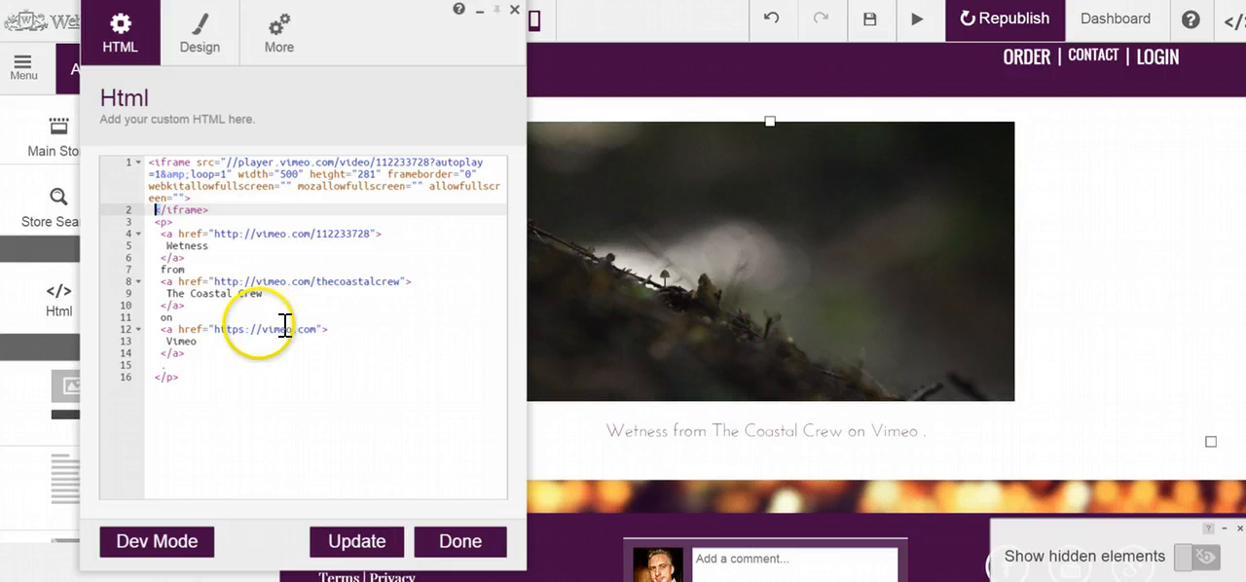
pyautogui.click(237, 208)
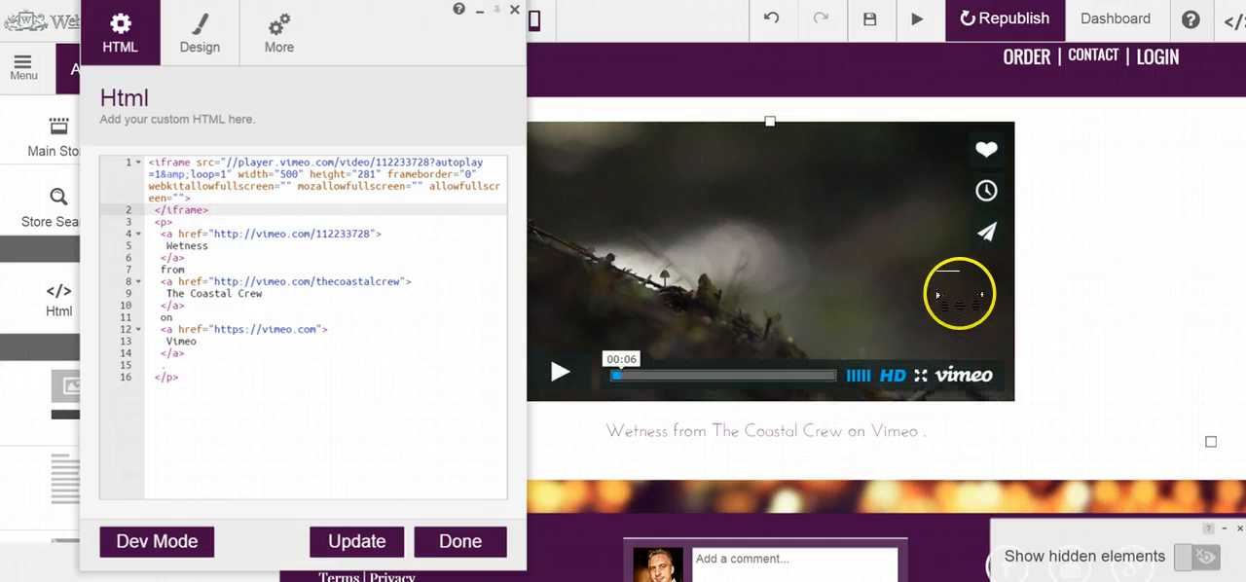
pyautogui.click(223, 246)
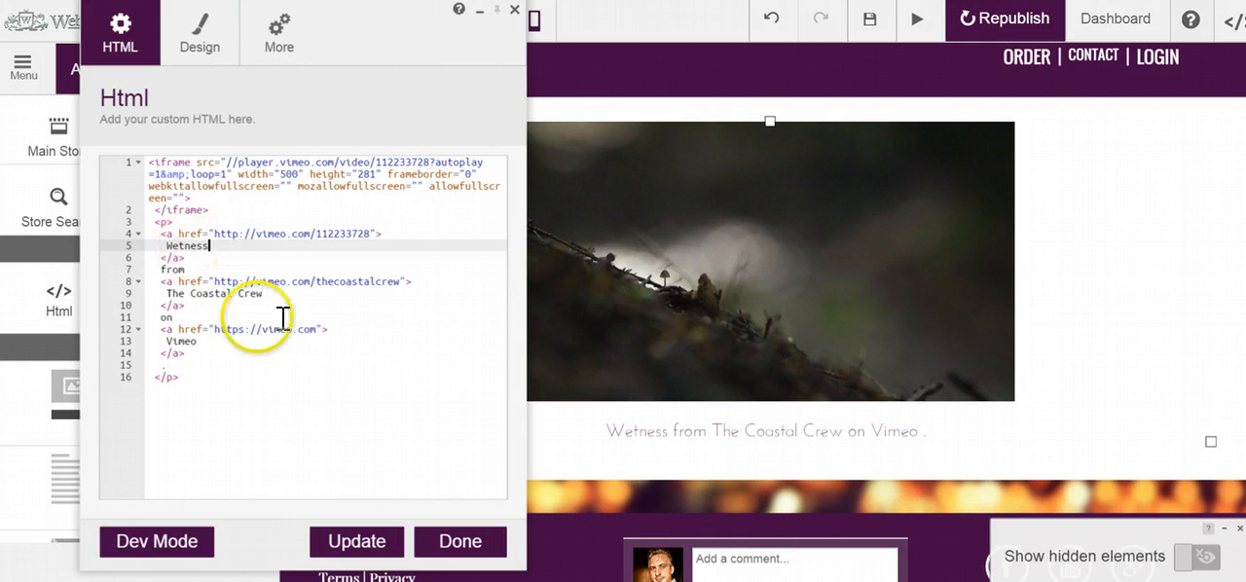
pyautogui.click(264, 292)
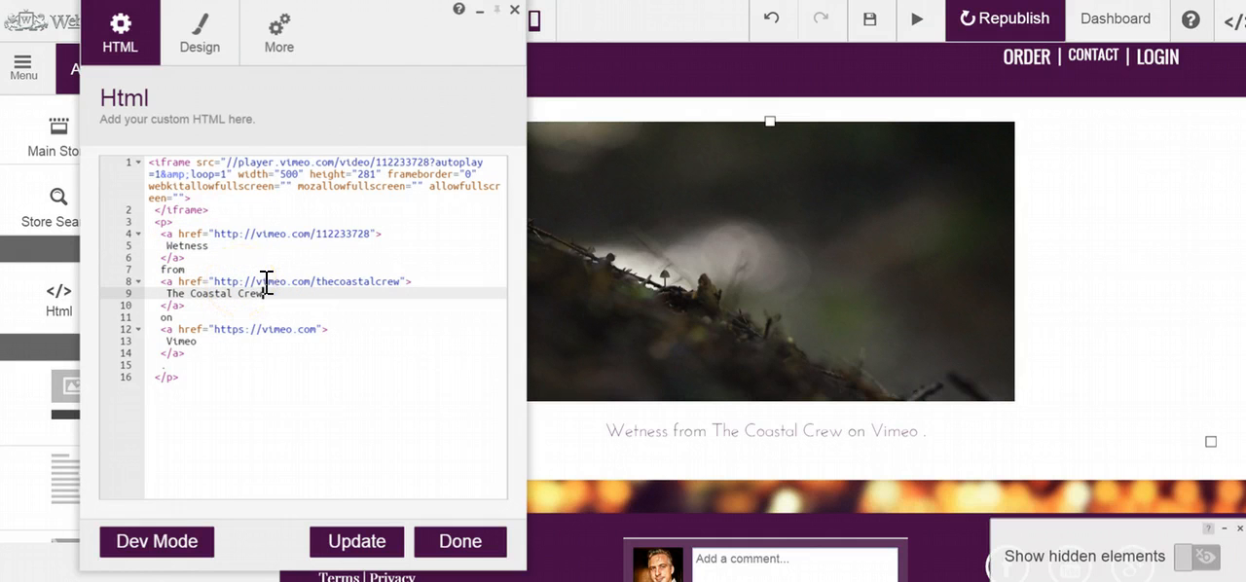
pyautogui.press('BackSpace')
pyautogui.press('BackSpace')
pyautogui.press('BackSpace')
pyautogui.press('BackSpace')
pyautogui.press('BackSpace')
pyautogui.press('BackSpace')
pyautogui.press('BackSpace')
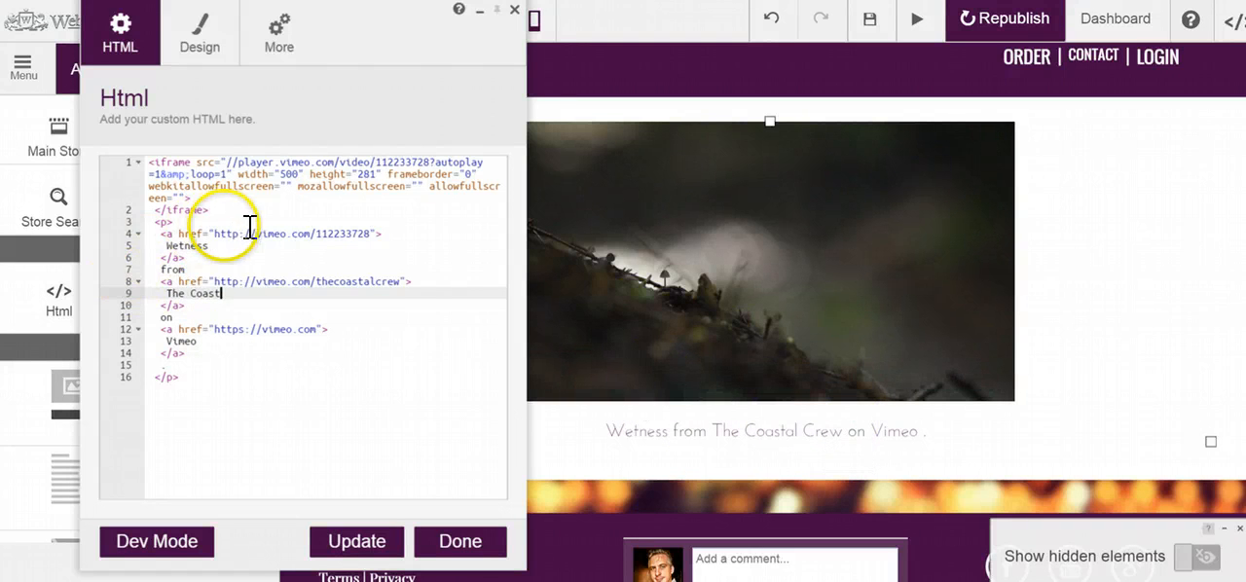
# Delete the whole credit paragraph after the iframe's closing tag and update the Html element
pyautogui.click(194, 379)
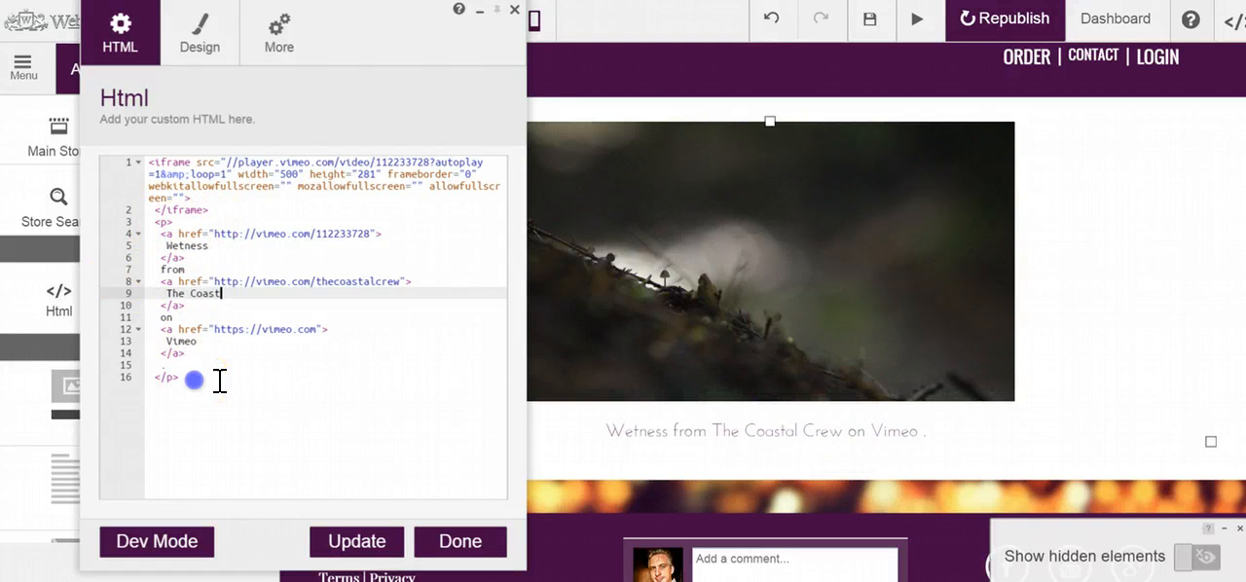
pyautogui.moveTo(193, 380); pyautogui.dragTo(155, 218)
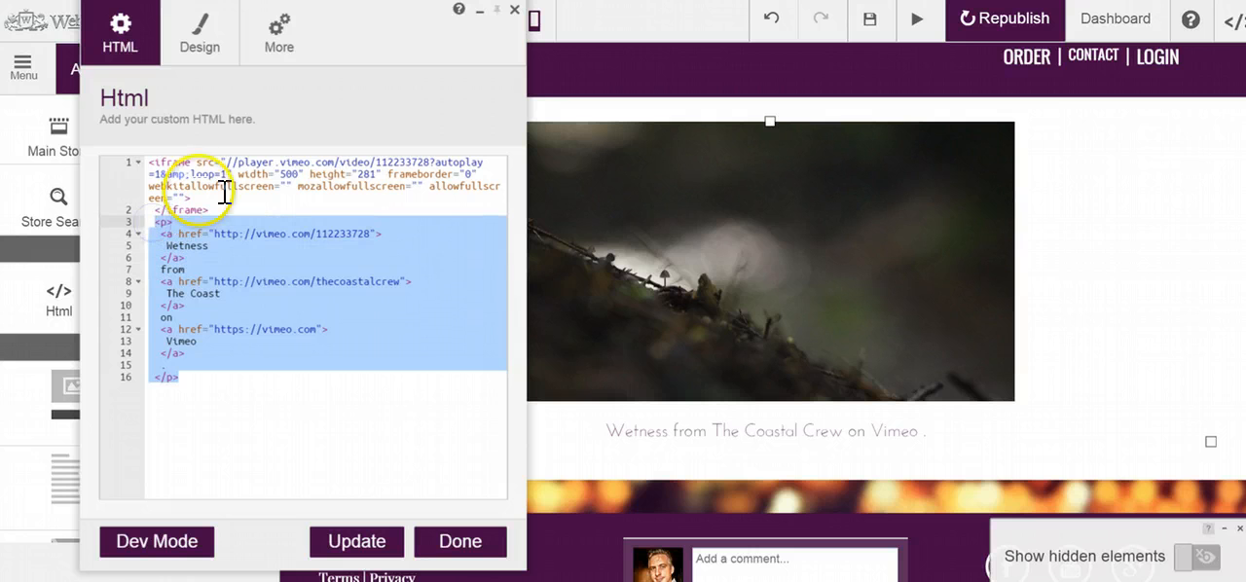
pyautogui.press('BackSpace')
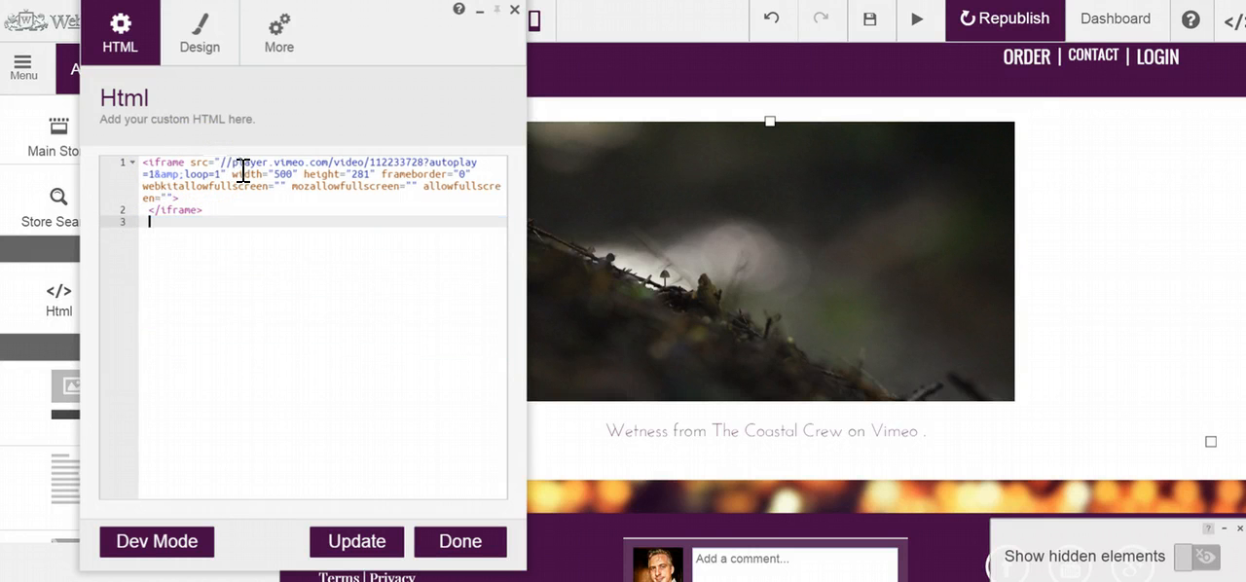
pyautogui.press('BackSpace')
pyautogui.press('BackSpace')
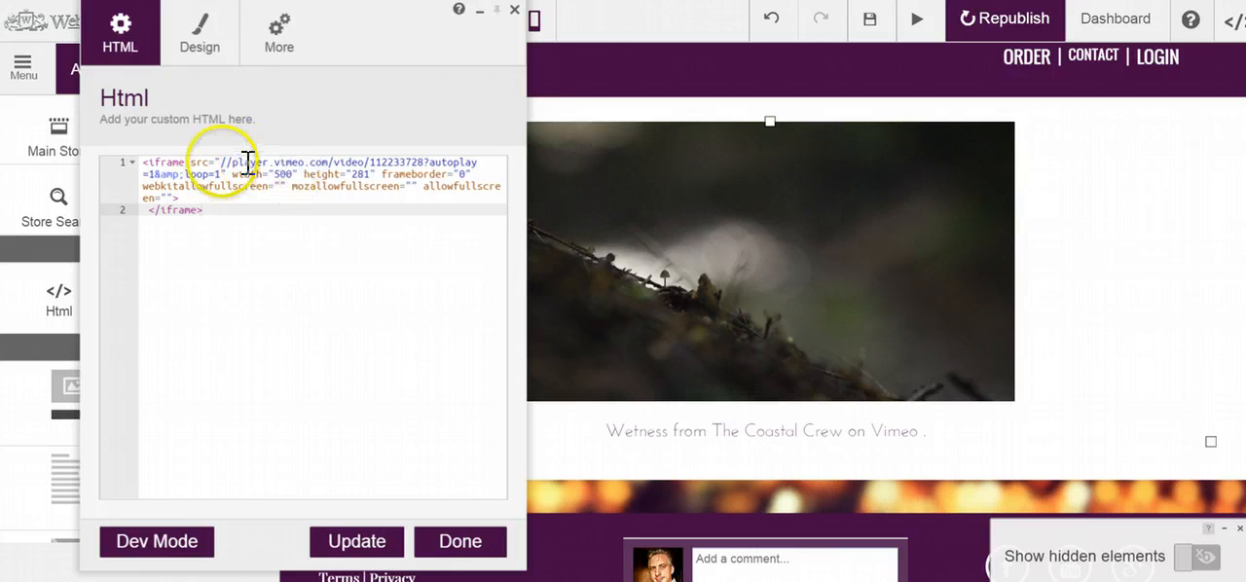
pyautogui.click(350, 536)
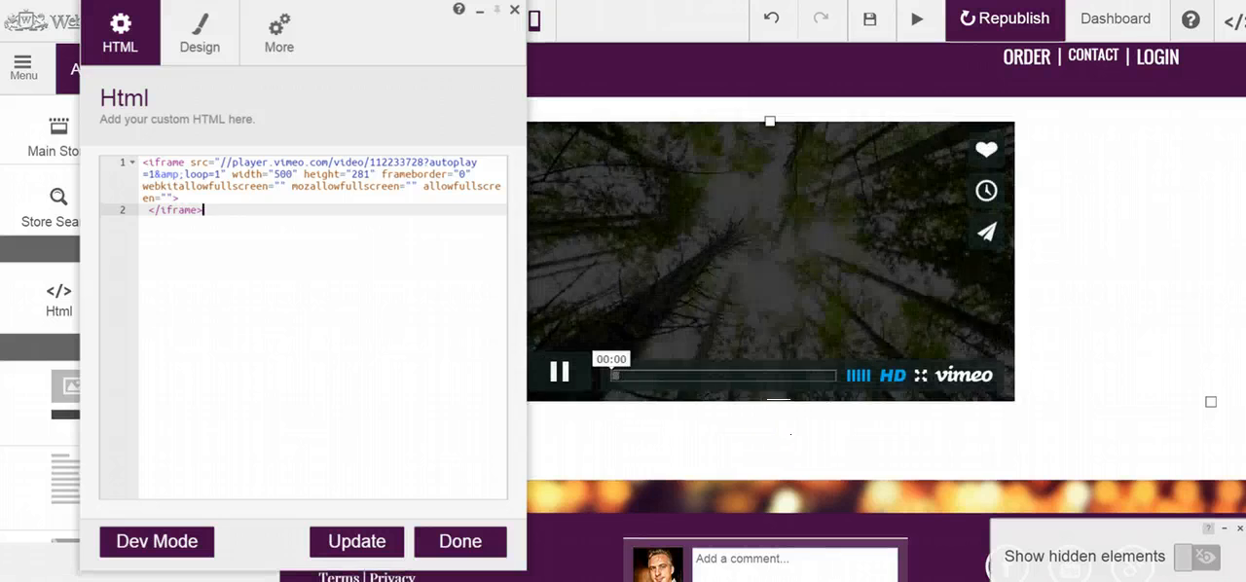
# Pause the embedded video and select the width value in the iframe code
pyautogui.click(585, 376)
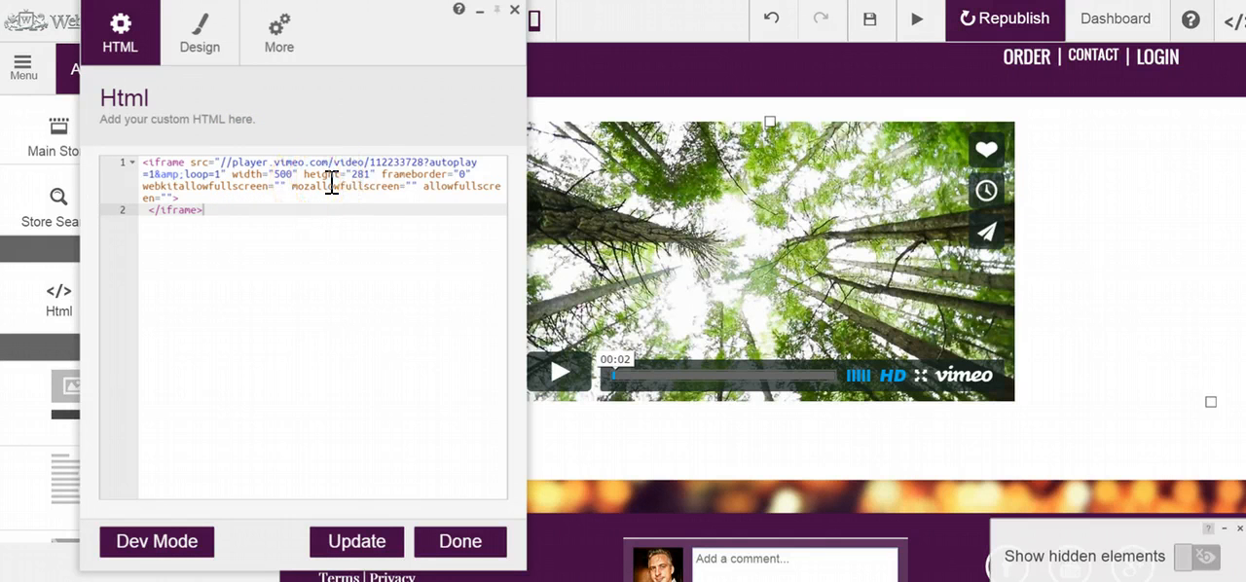
pyautogui.doubleClick(282, 173)
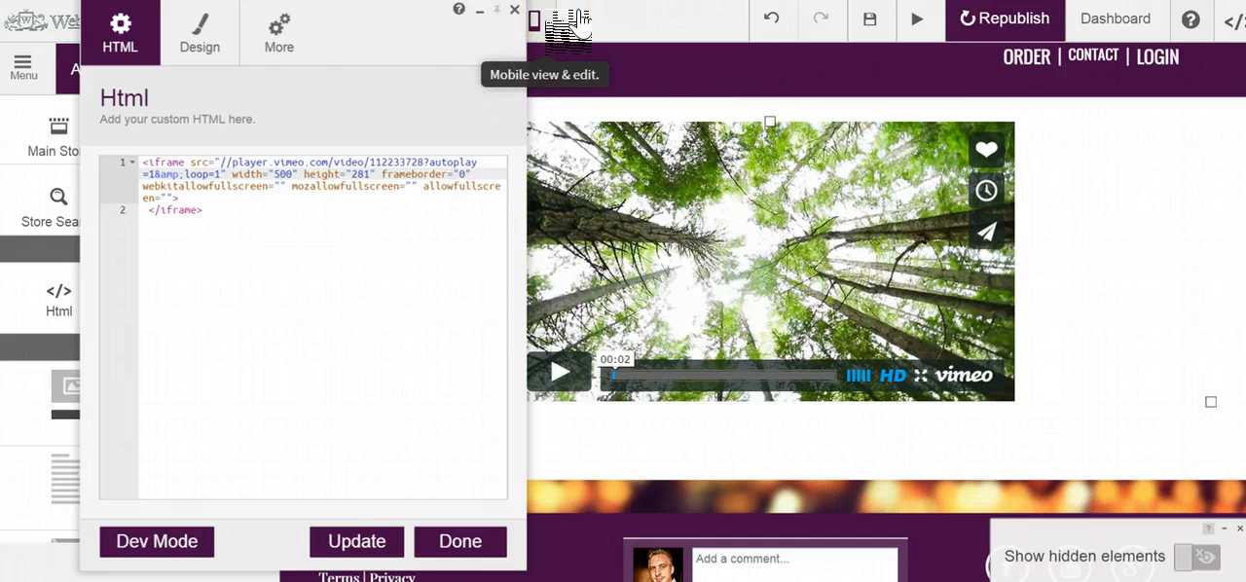
# Set the iframe's width value to 100% in the embed code
pyautogui.press('BackSpace')
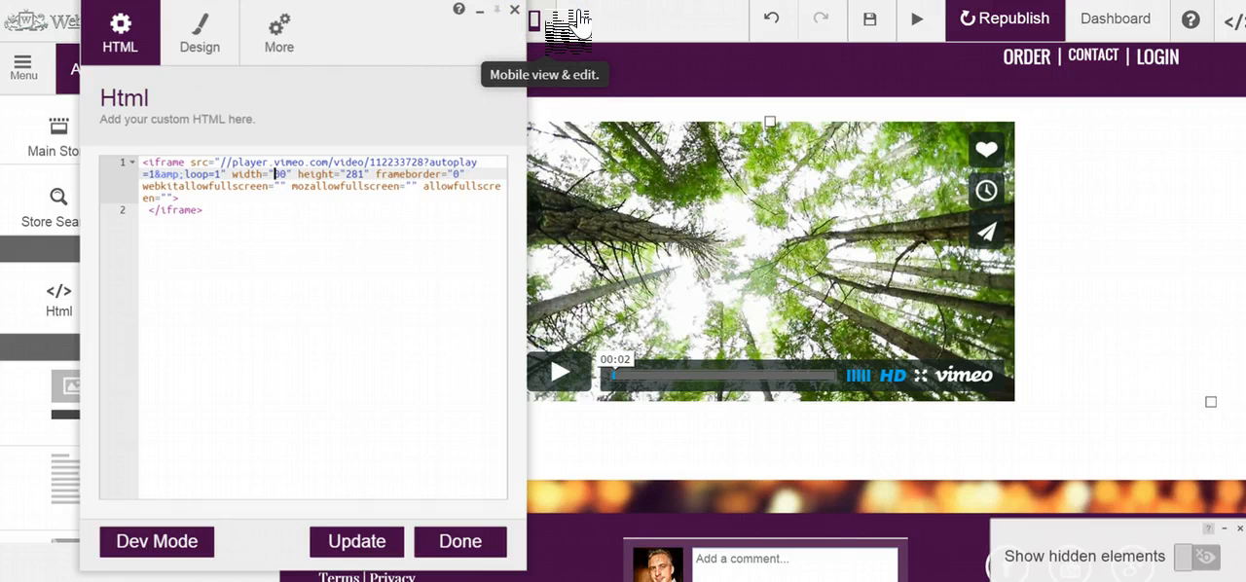
pyautogui.press('Delete')
pyautogui.press('Delete')
pyautogui.write('1')
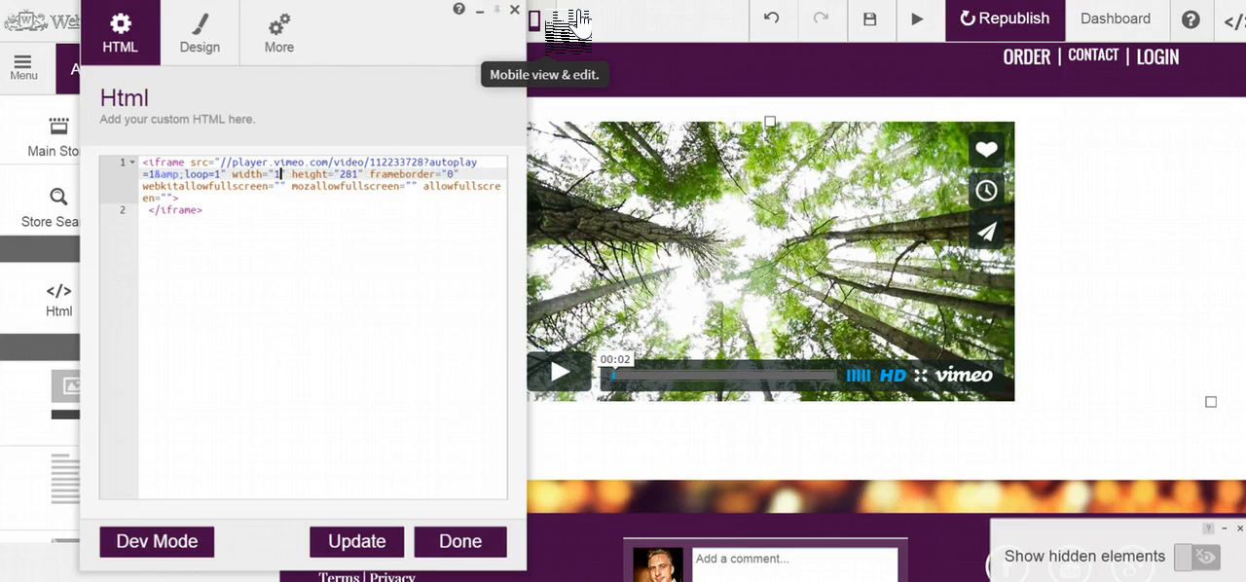
pyautogui.write('00')
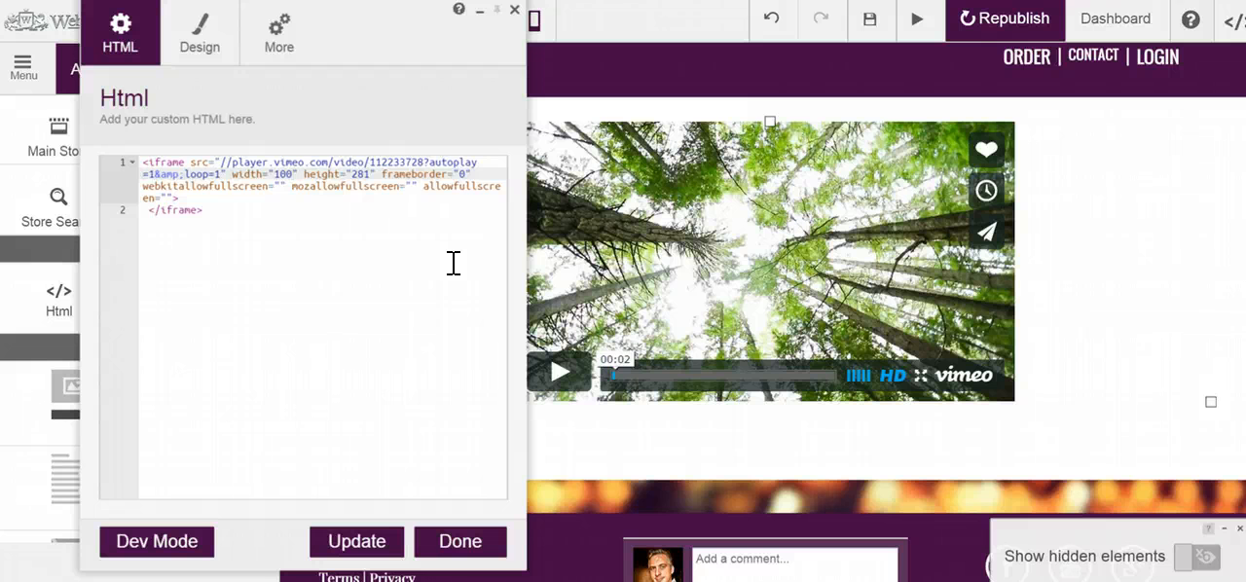
pyautogui.write('%')
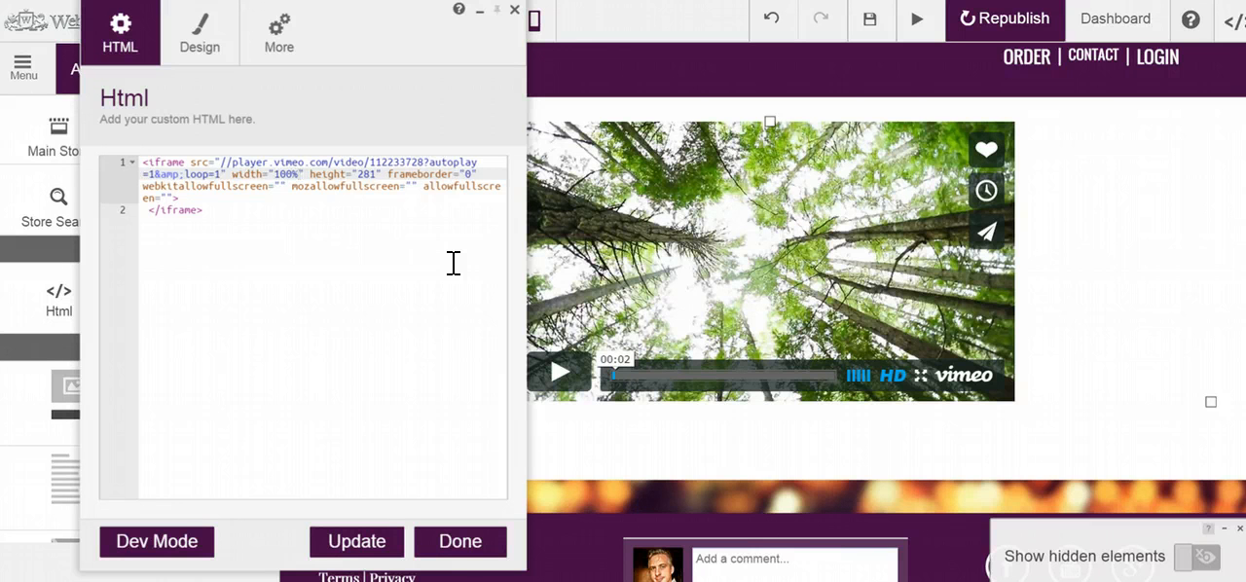
# Set the iframe's height value to 500 and update the Html element
pyautogui.press('Right')
pyautogui.press('Right')
pyautogui.press('Right')
pyautogui.press('Right')
pyautogui.press('Right')
pyautogui.press('Right')
pyautogui.press('Right')
pyautogui.press('Right')
pyautogui.press('Right')
pyautogui.press('Right')
pyautogui.press('Delete')
pyautogui.press('Delete')
pyautogui.press('Delete')
pyautogui.write('500')
pyautogui.click(361, 539)
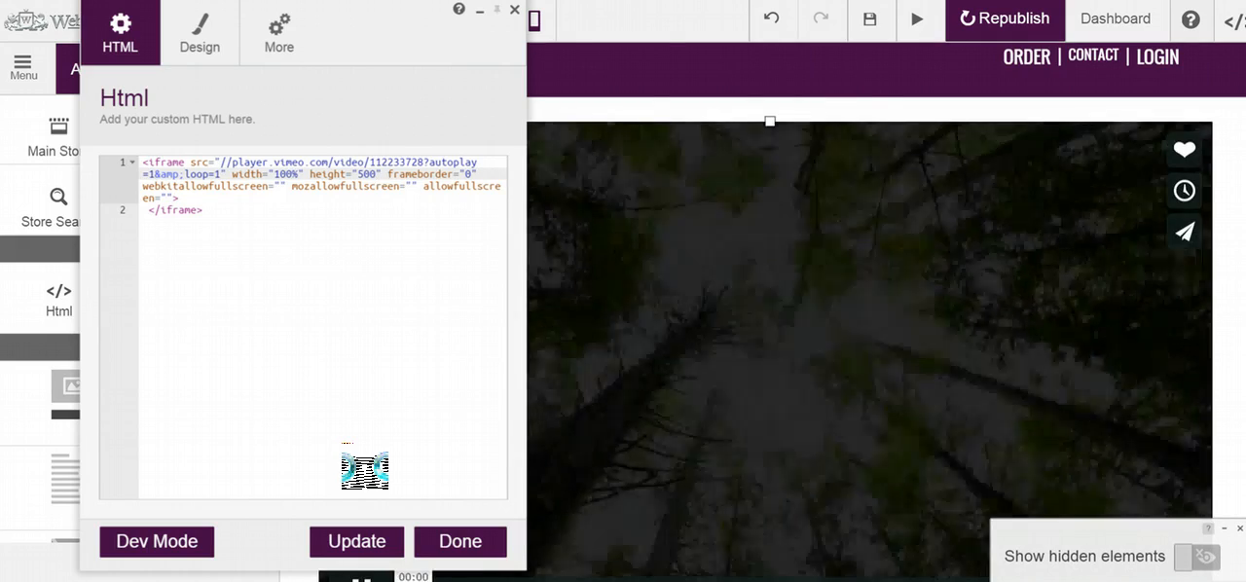
# Move the Html editor window clear of the enlarged video and finish editing the Html element
pyautogui.moveTo(356, 22); pyautogui.dragTo(578, 56)
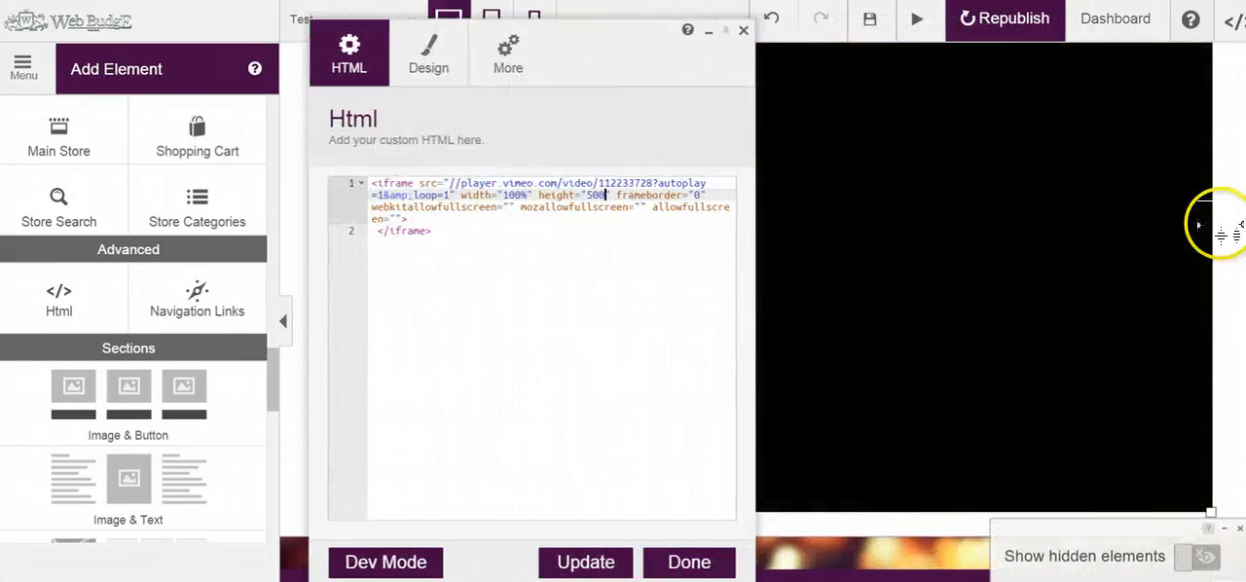
pyautogui.moveTo(593, 50); pyautogui.dragTo(296, 82)
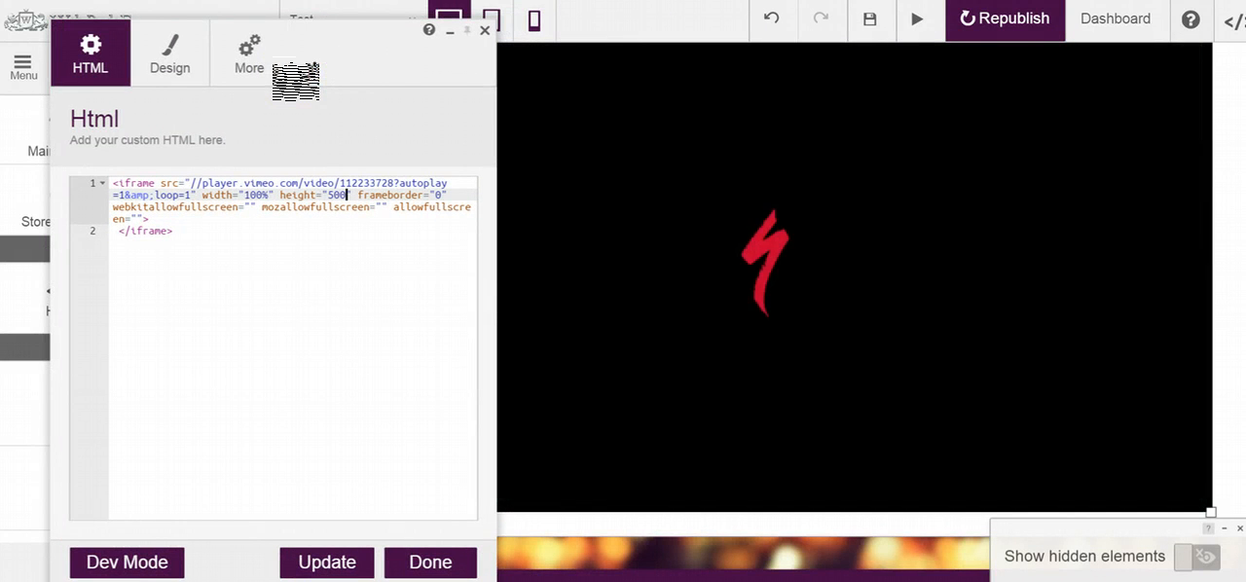
pyautogui.click(347, 196)
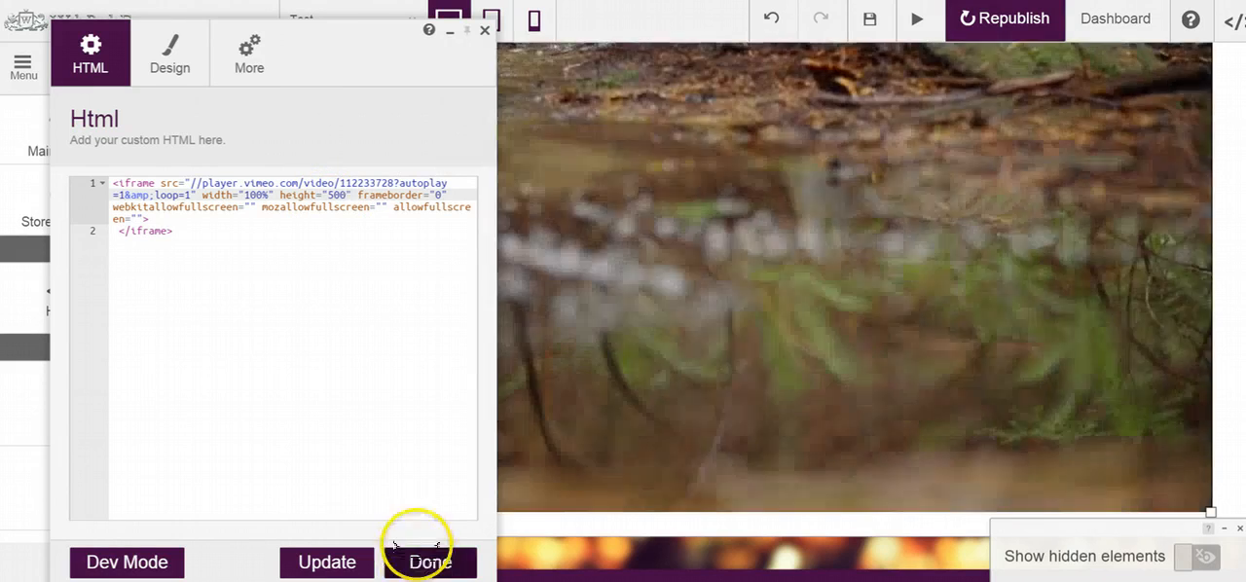
pyautogui.click(428, 555)
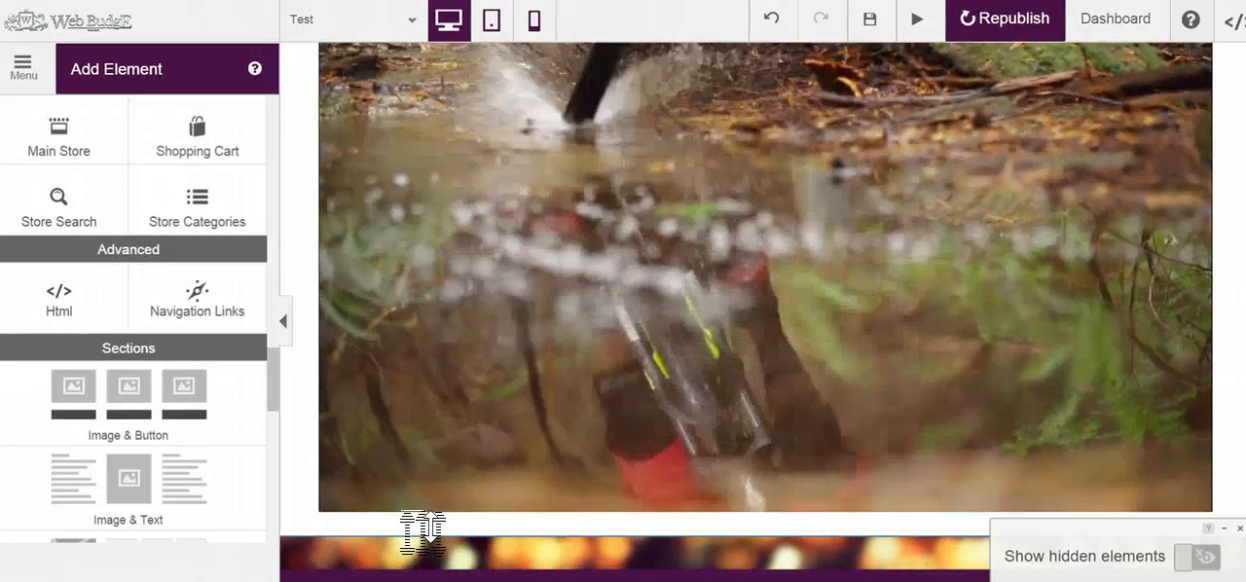